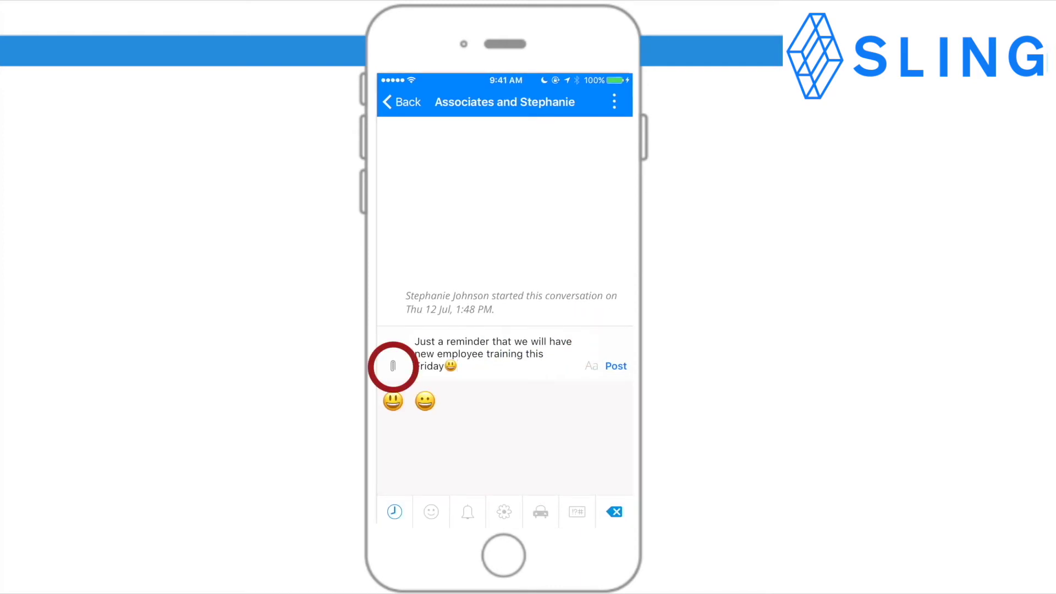
Step: Attach the group photo from the phone's library and send the Friday training reminder
left_click(393, 366)
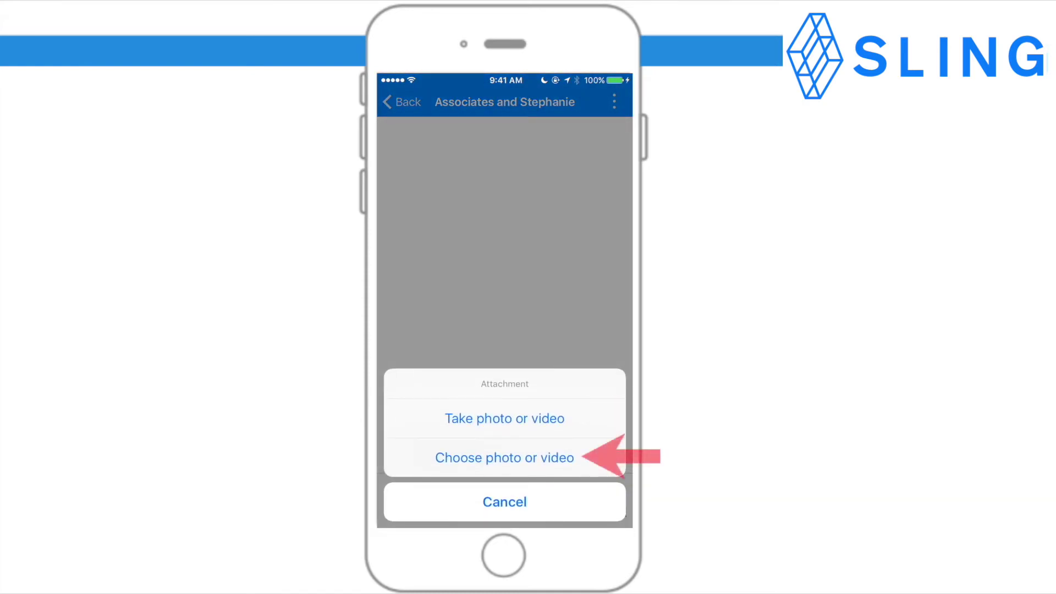
left_click(504, 457)
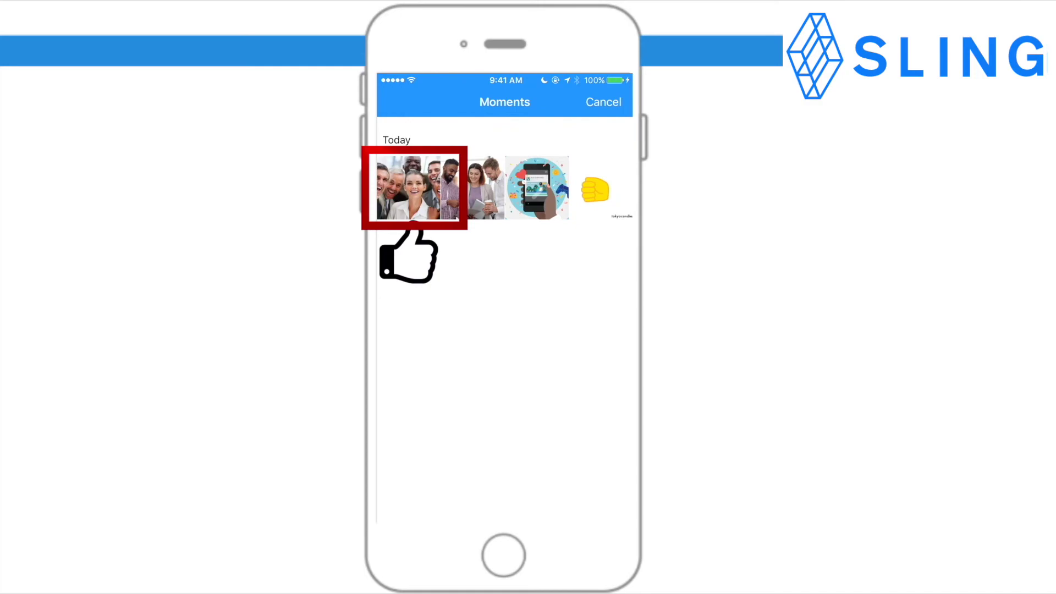
left_click(421, 187)
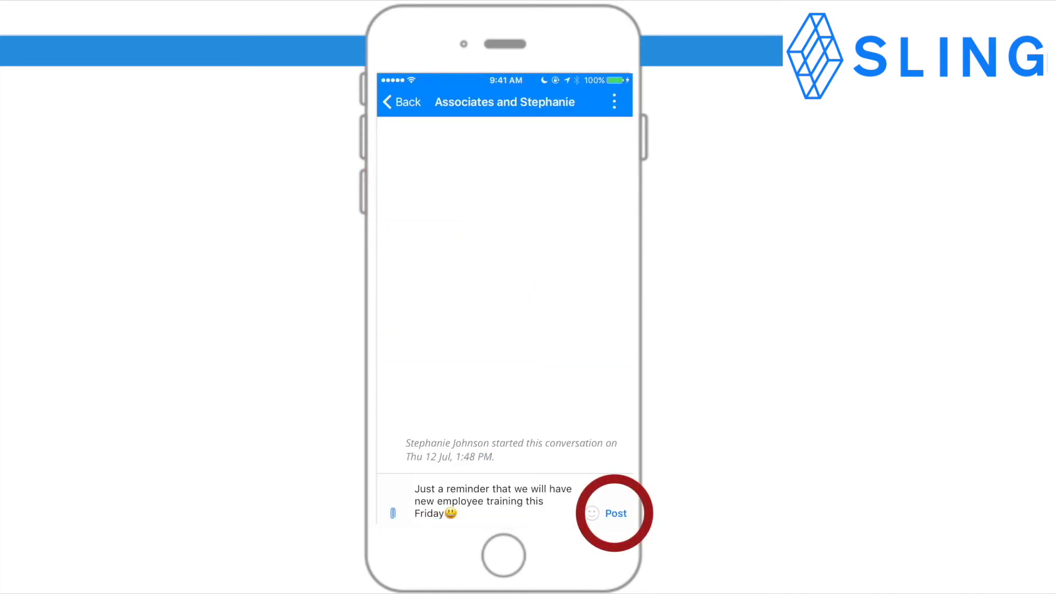
left_click(616, 514)
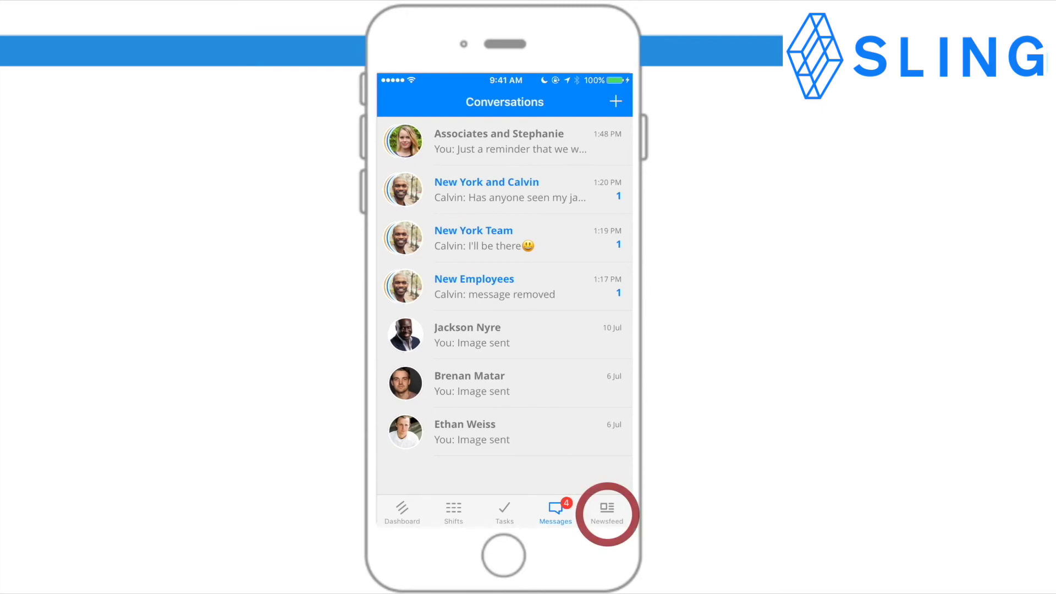
Step: Go to the Newsfeed and bring up its list of pages to reach Important Announcements
left_click(606, 512)
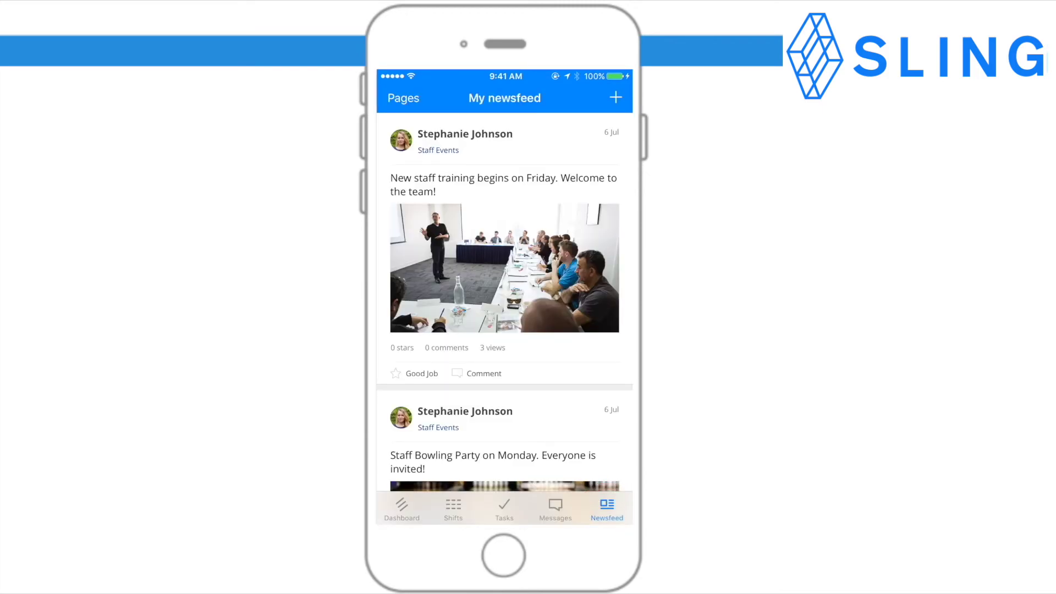
left_click(403, 98)
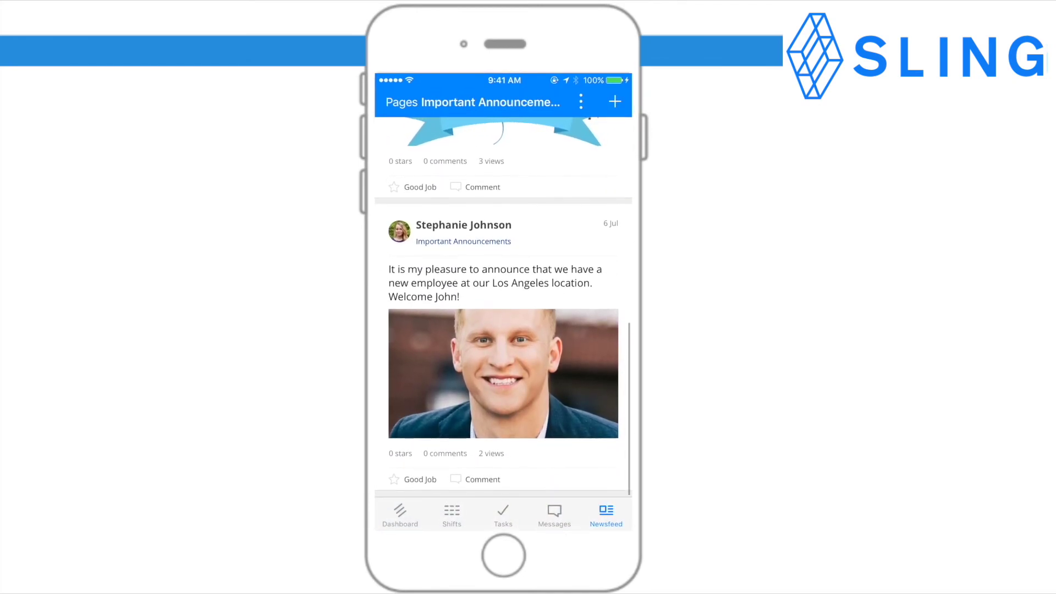
Step: Compose the Phyllis sales-team announcement with a smiley emoji and her library photo, then publish it
left_click(615, 101)
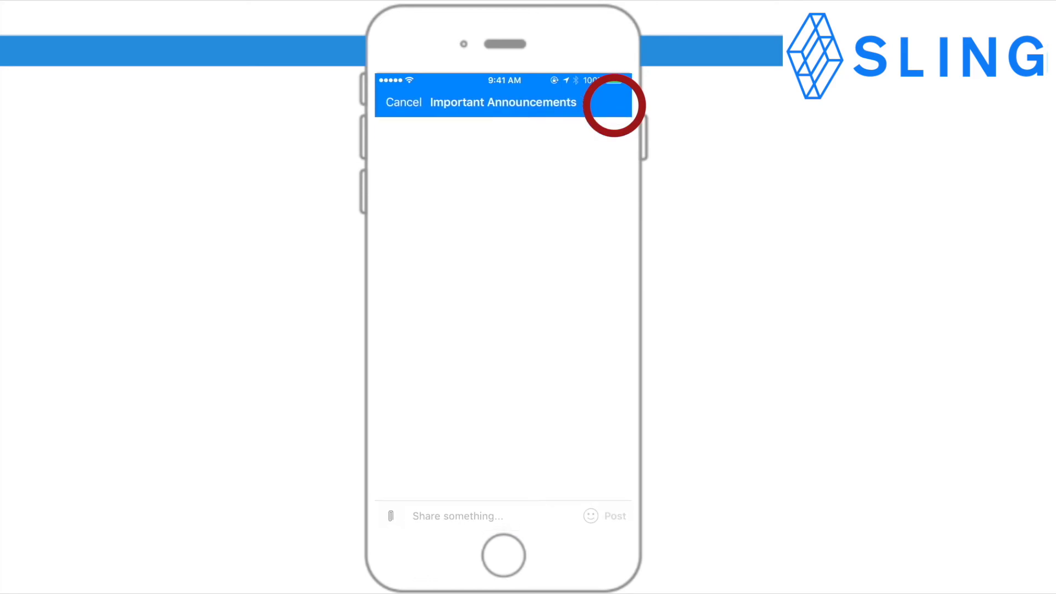
type("Very excited to anno")
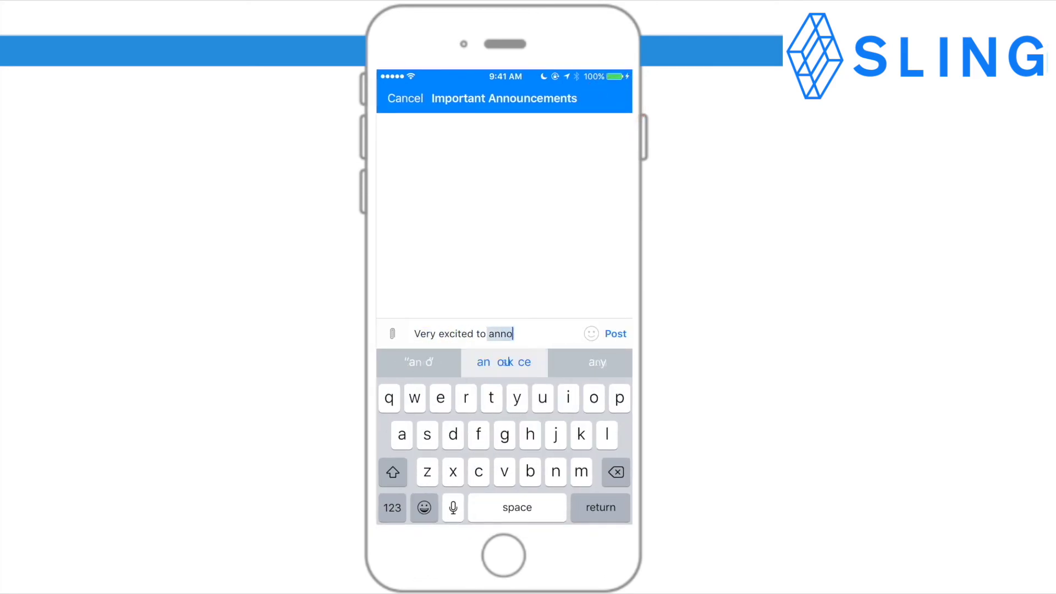
type("unce that Phyllis will be joi")
type("ning our sales ")
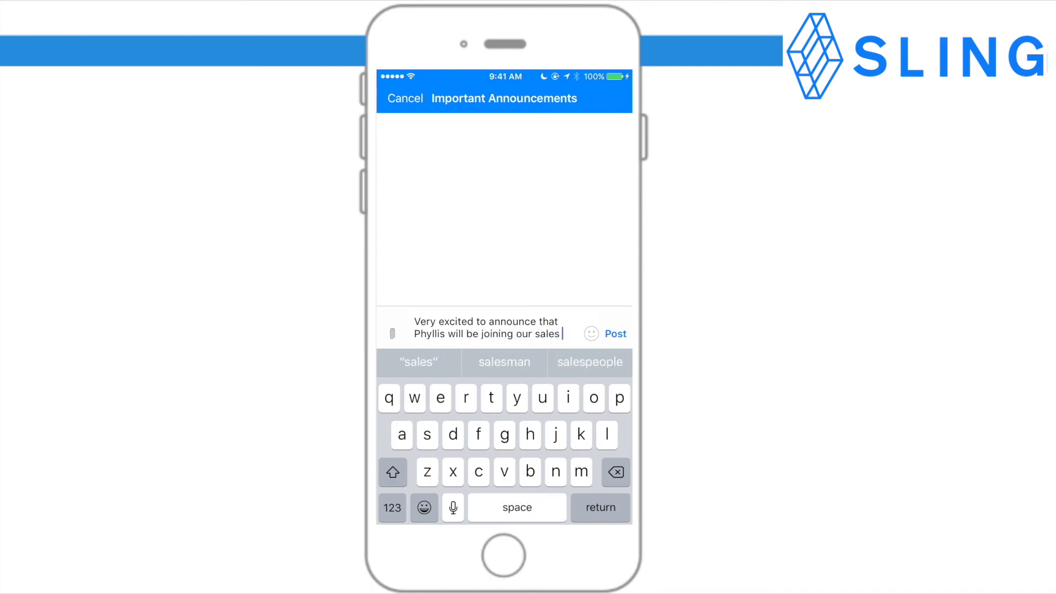
type("team this month!")
left_click(424, 507)
left_click(392, 399)
left_click(391, 361)
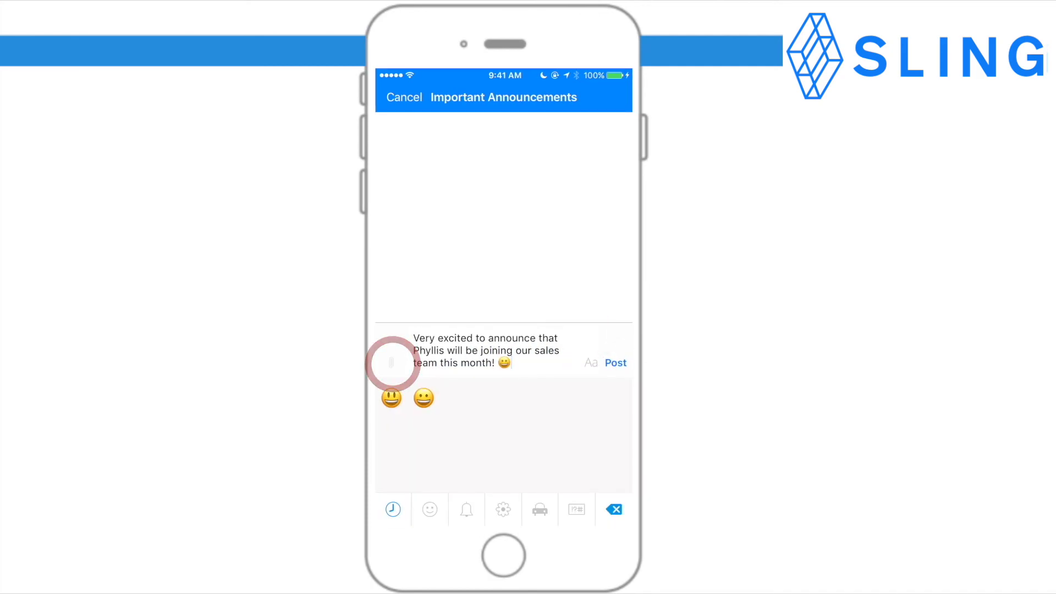
left_click(505, 453)
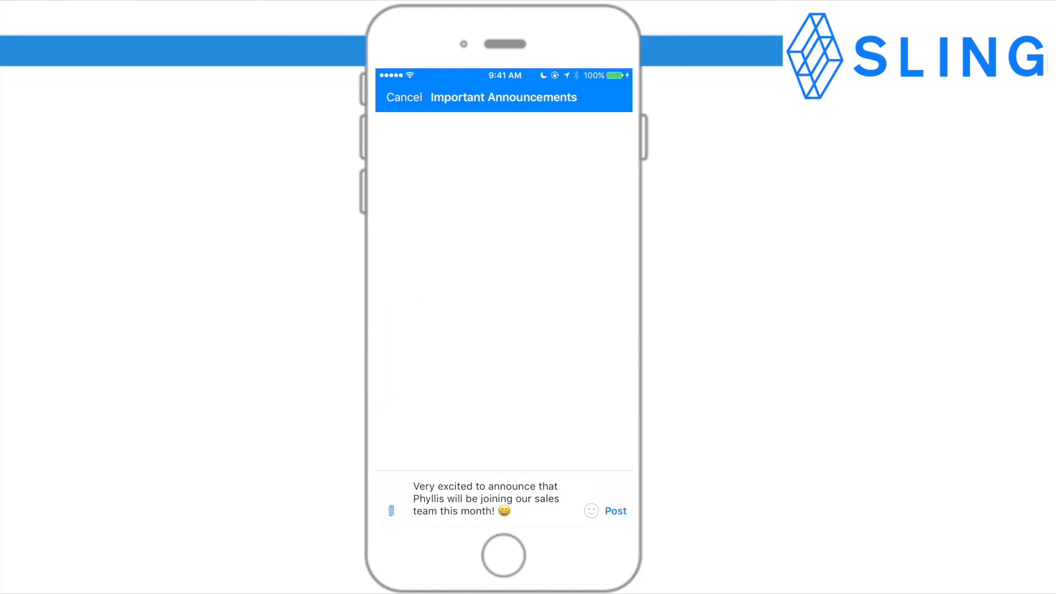
left_click(616, 510)
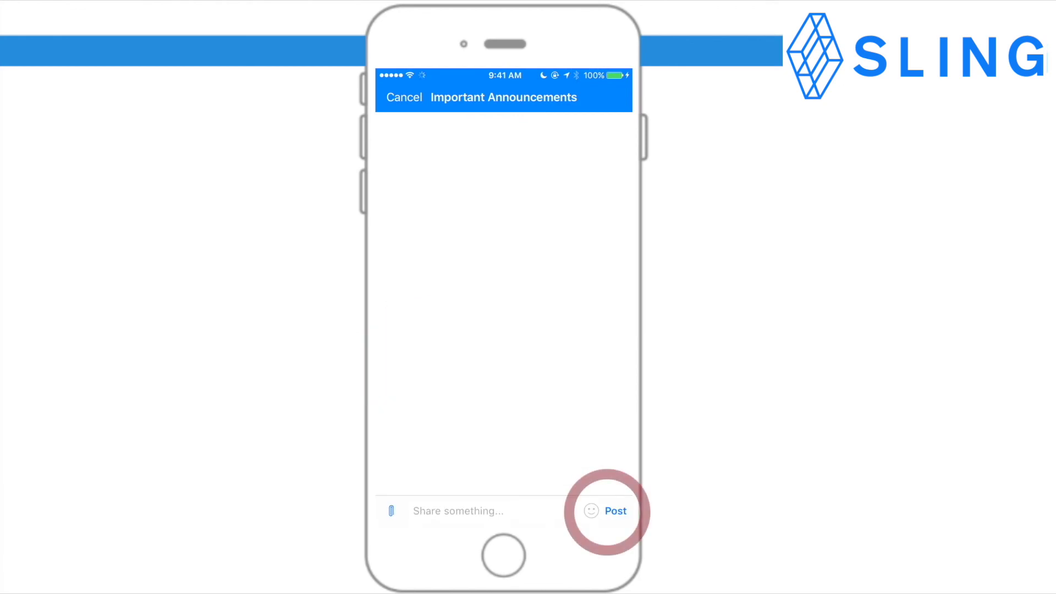